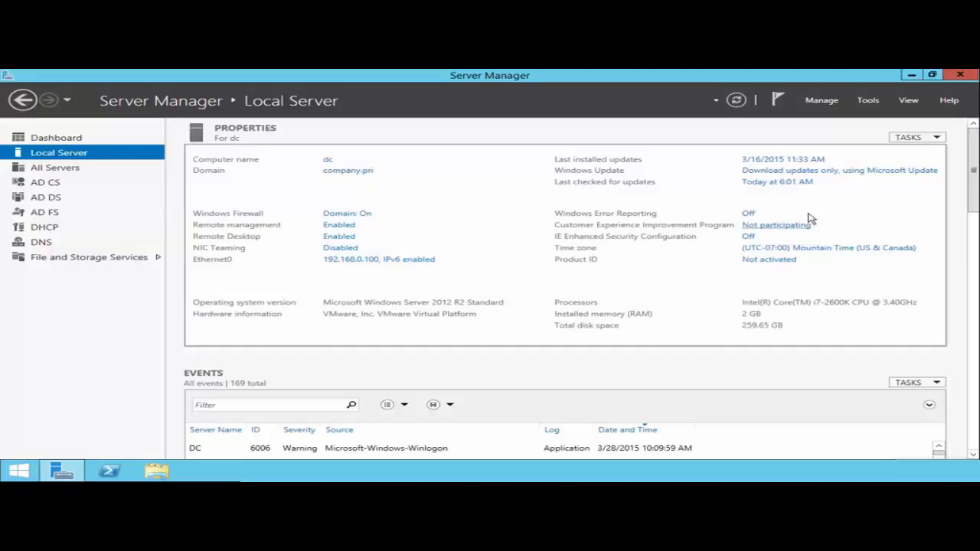
Step: Open Active Directory Administrative Center and enable the Recycle Bin for the company (local) domain
{"action": "left_click", "coordinate": [868, 100]}
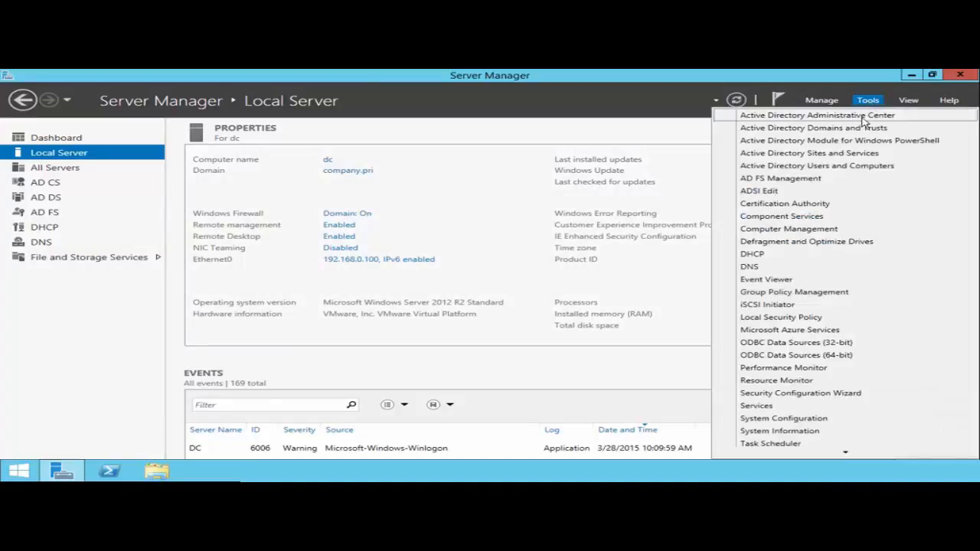
{"action": "left_click", "coordinate": [861, 116]}
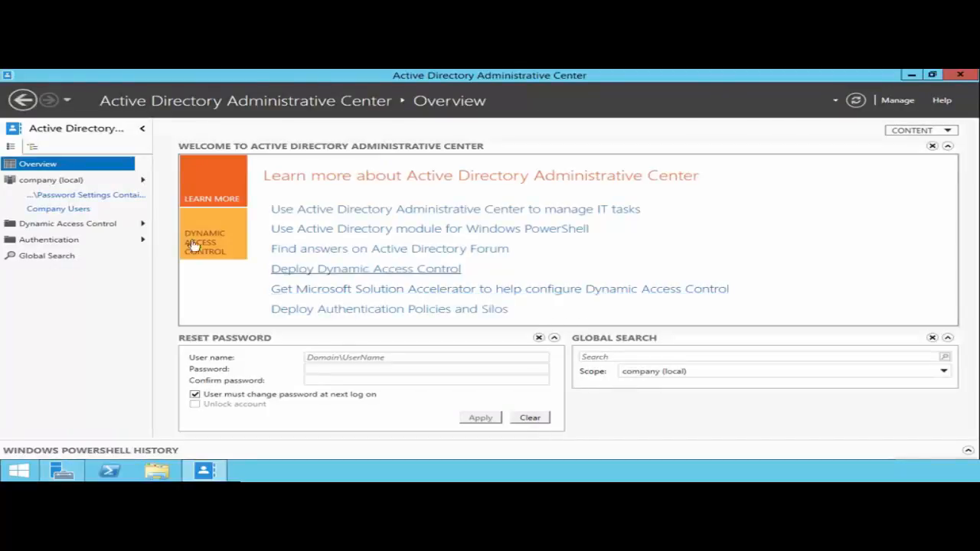
{"action": "left_click", "coordinate": [35, 185]}
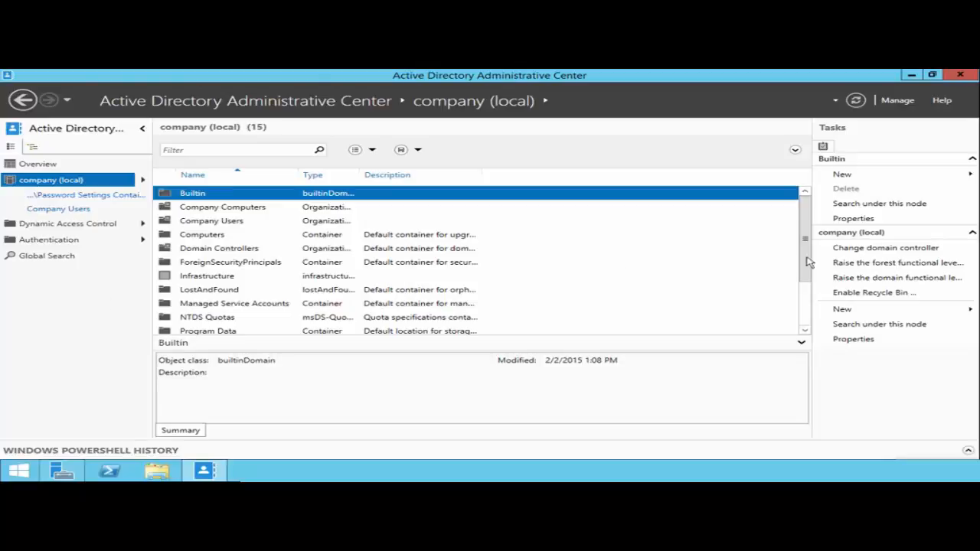
{"action": "left_click", "coordinate": [880, 294]}
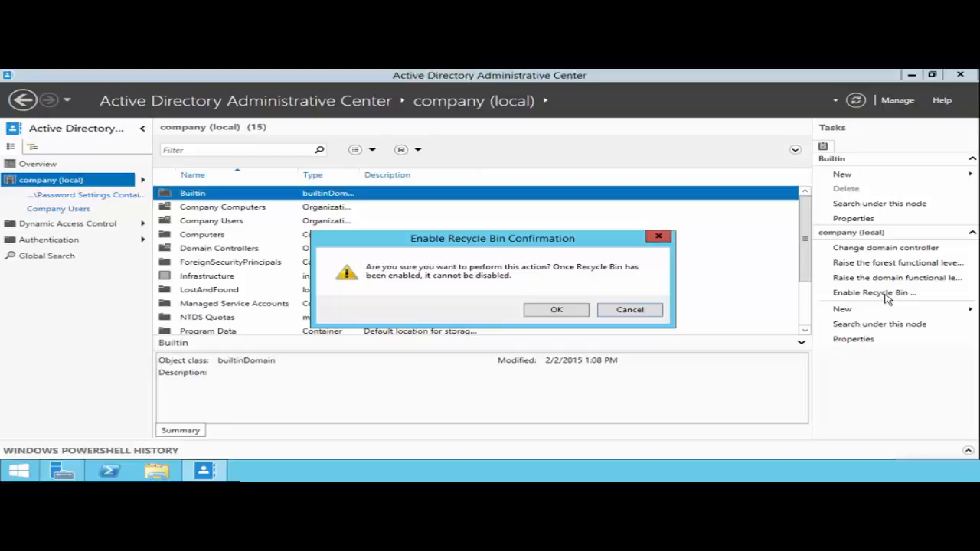
{"action": "left_click", "coordinate": [556, 311]}
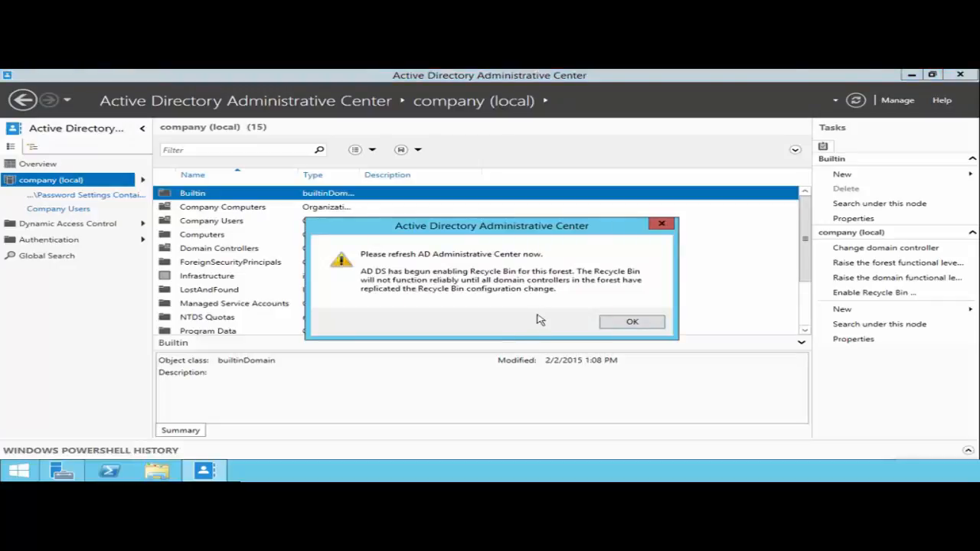
{"action": "left_click", "coordinate": [630, 324]}
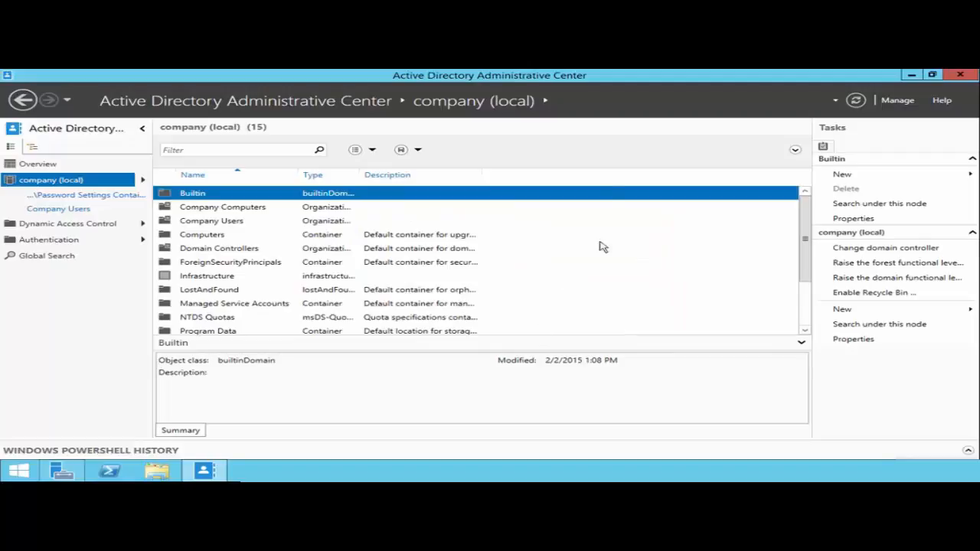
Step: Close and reopen Active Directory Administrative Center, then display the company (local) domain
{"action": "left_click", "coordinate": [960, 75]}
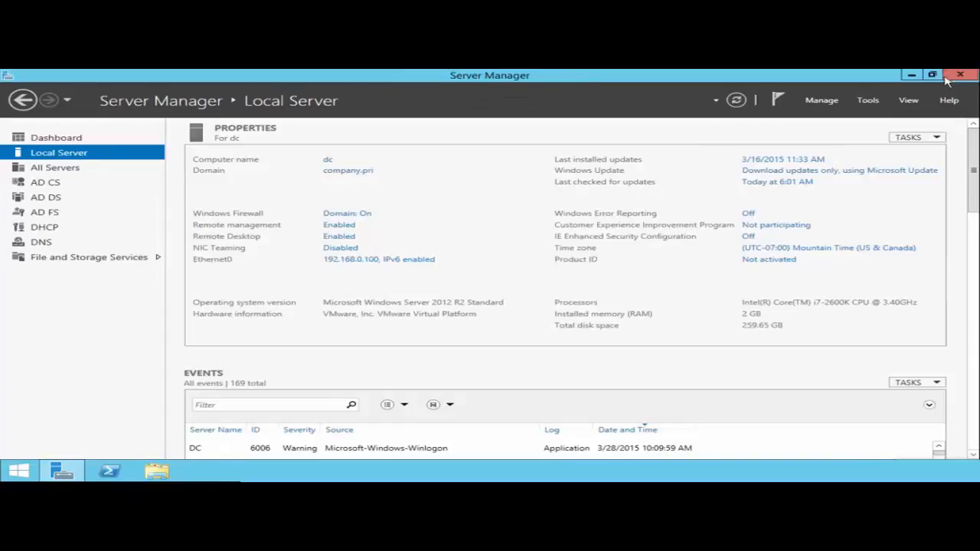
{"action": "left_click", "coordinate": [868, 101]}
{"action": "left_click", "coordinate": [865, 109]}
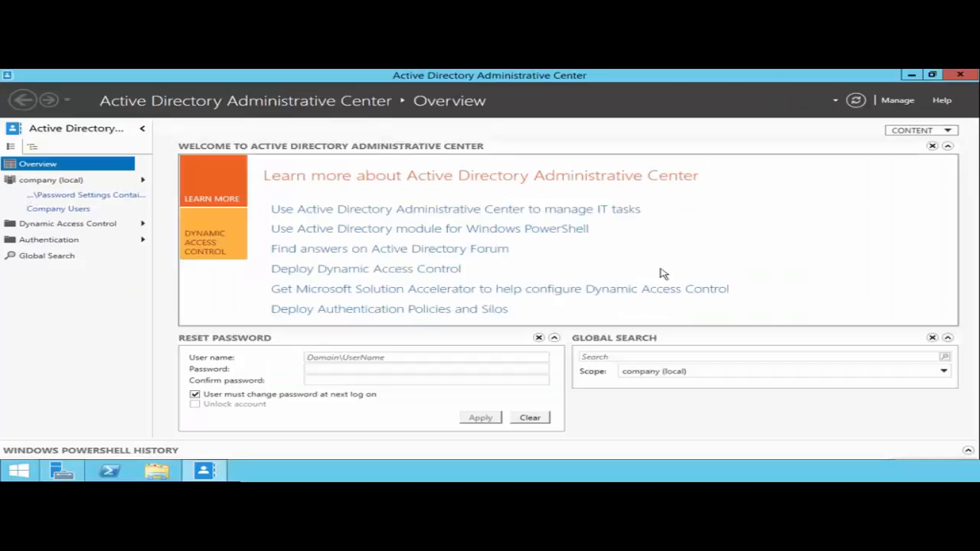
{"action": "left_click", "coordinate": [50, 183]}
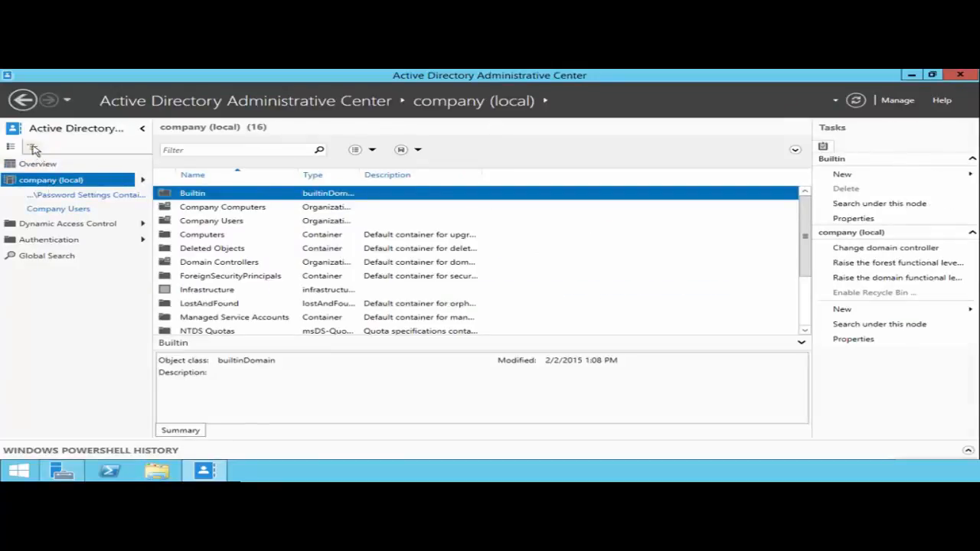
Step: Show the navigation as a tree, expand company (local) and view the Deleted Objects container
{"action": "left_click", "coordinate": [33, 147]}
{"action": "left_click", "coordinate": [9, 179]}
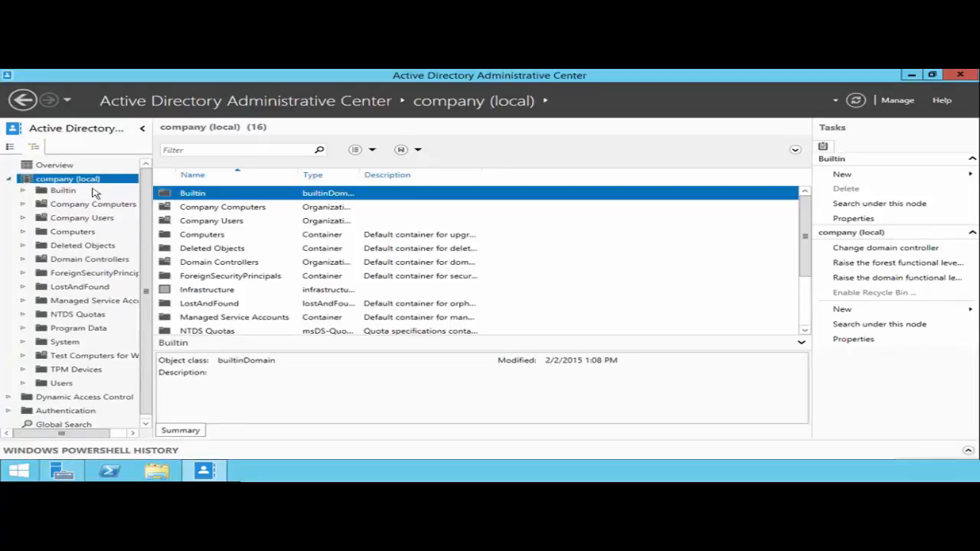
{"action": "left_click", "coordinate": [76, 246]}
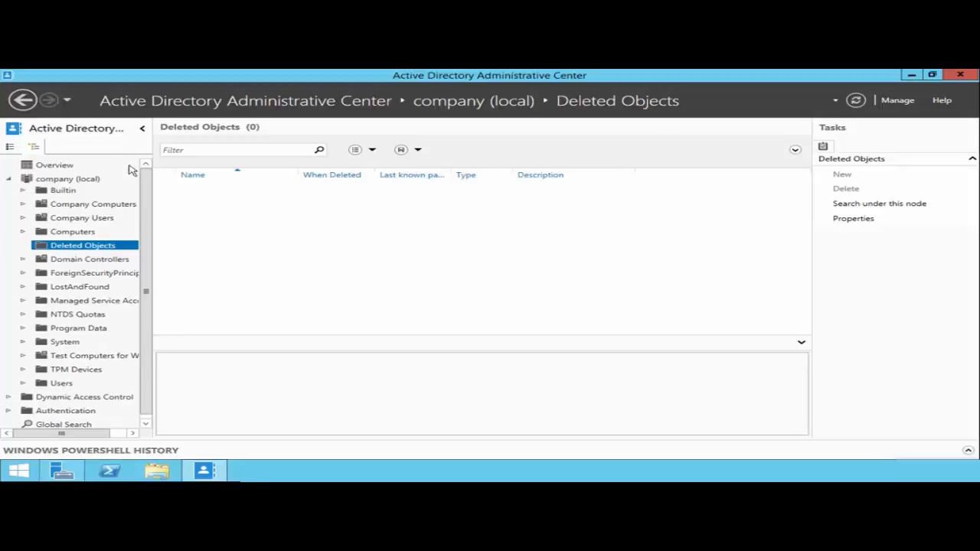
Step: Delete the user account listed between IT Backups and OurSrvAcct in the Company Users organizational unit
{"action": "left_click", "coordinate": [68, 181]}
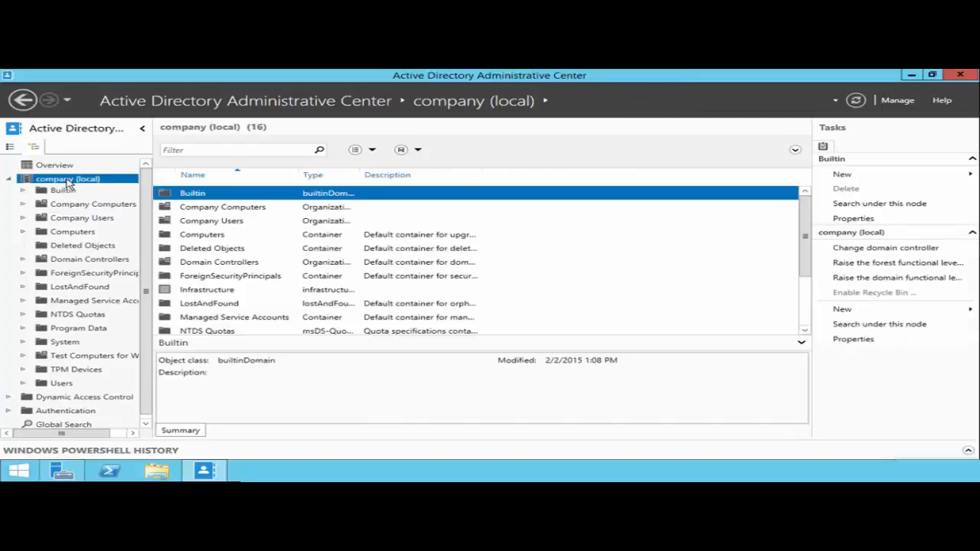
{"action": "double_click", "coordinate": [217, 221]}
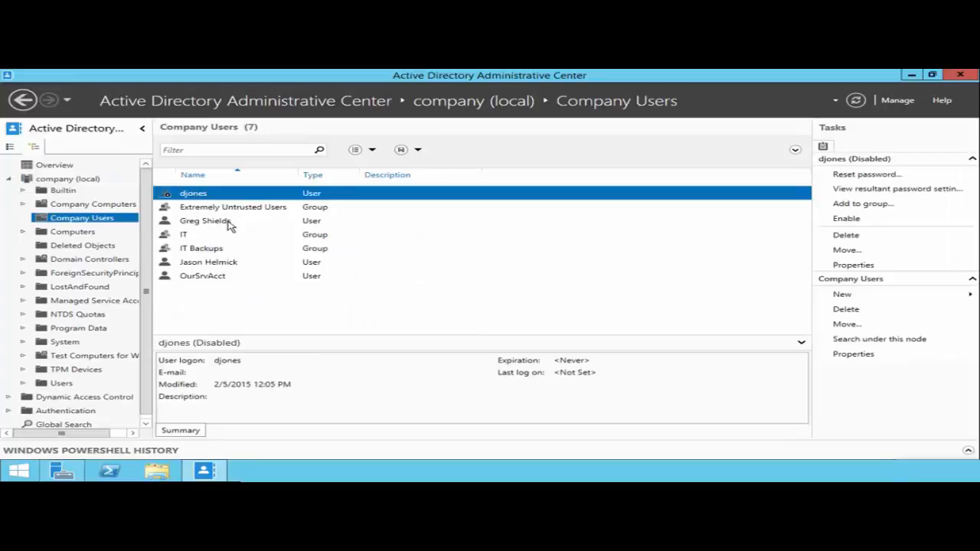
{"action": "right_click", "coordinate": [223, 262]}
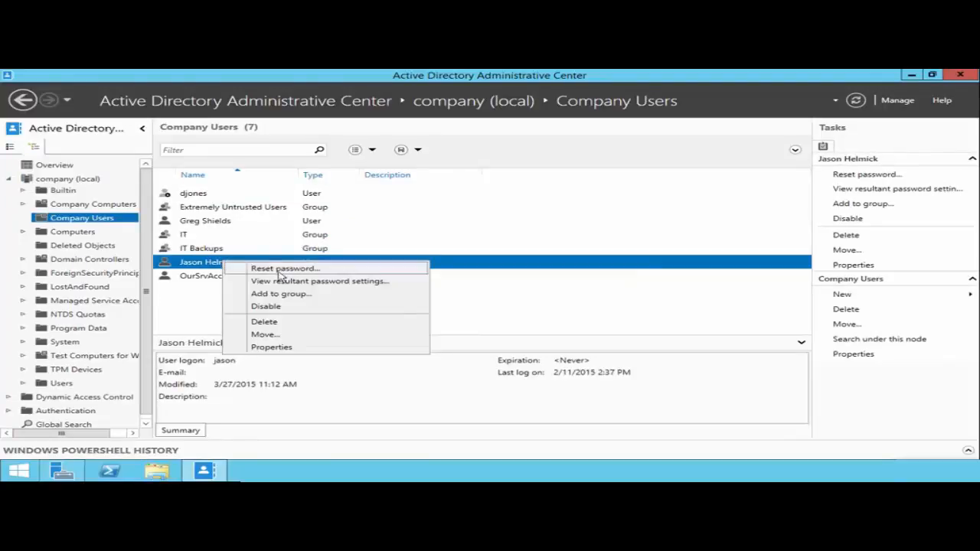
{"action": "left_click", "coordinate": [280, 322]}
{"action": "left_click", "coordinate": [518, 314]}
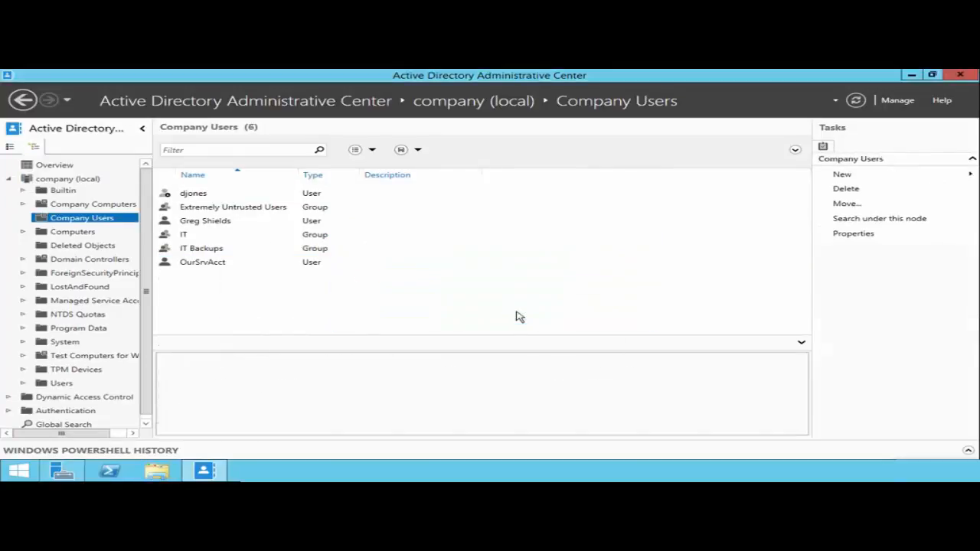
Step: Delete the Test Computers for WSUS organizational unit from the company (local) domain
{"action": "left_click", "coordinate": [76, 357]}
{"action": "right_click", "coordinate": [81, 358]}
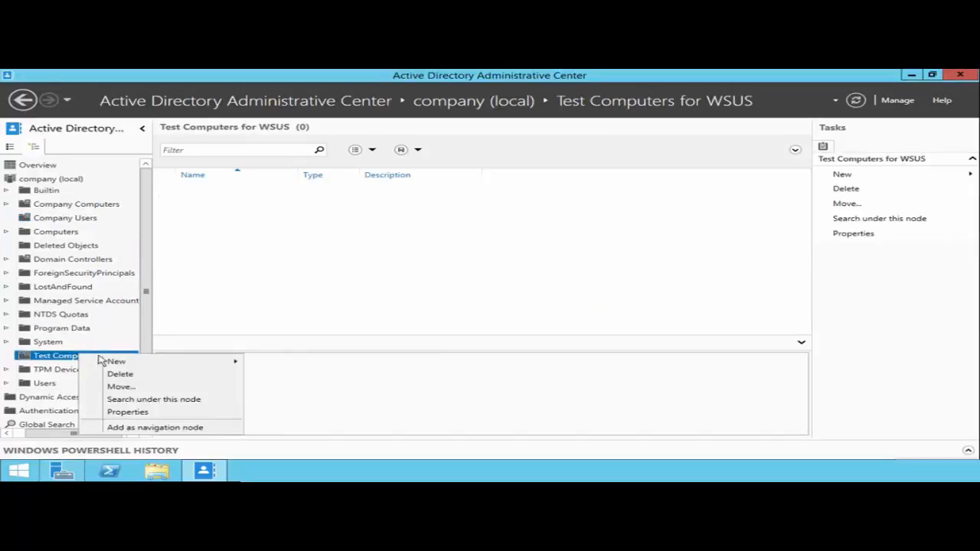
{"action": "left_click", "coordinate": [123, 374]}
{"action": "left_click", "coordinate": [540, 310]}
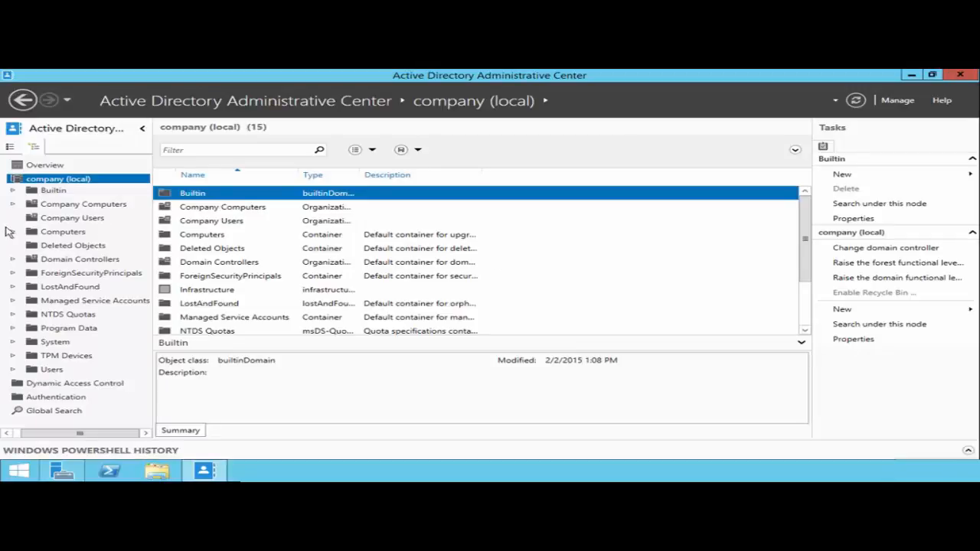
Step: Restore the deleted user account from Deleted Objects to its original location
{"action": "left_click", "coordinate": [73, 246]}
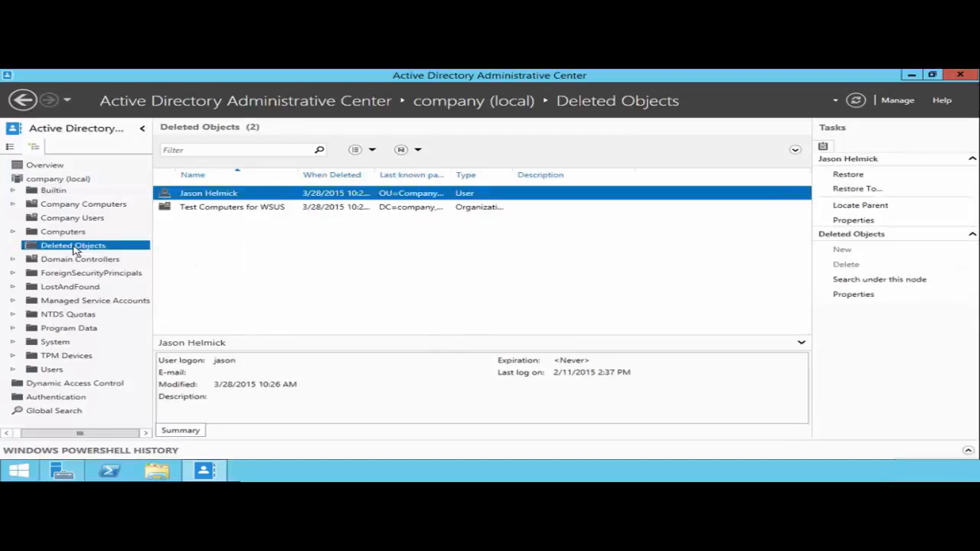
{"action": "right_click", "coordinate": [187, 195]}
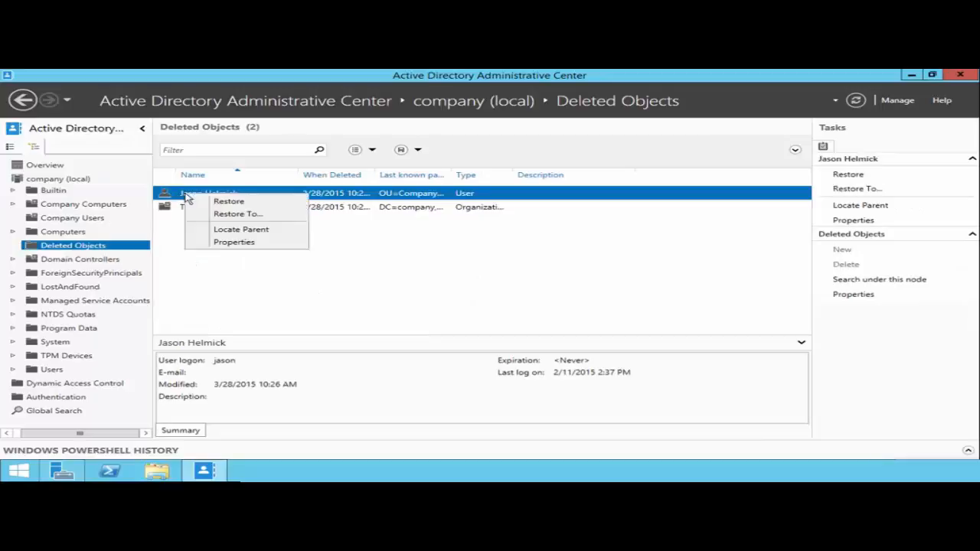
{"action": "left_click", "coordinate": [224, 203]}
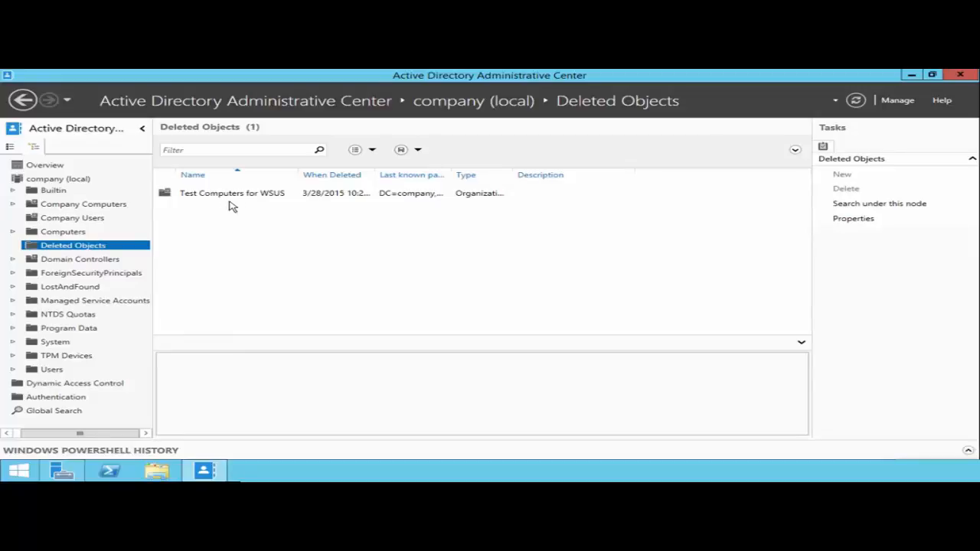
Step: Restore the Test Computers for WSUS organizational unit from Deleted Objects and return to the company (local) domain
{"action": "right_click", "coordinate": [239, 196]}
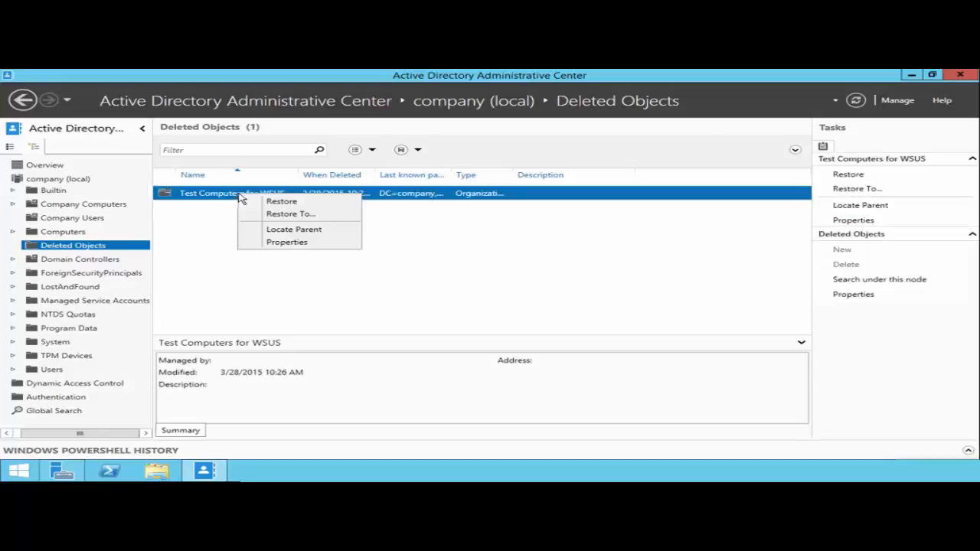
{"action": "left_click", "coordinate": [297, 202]}
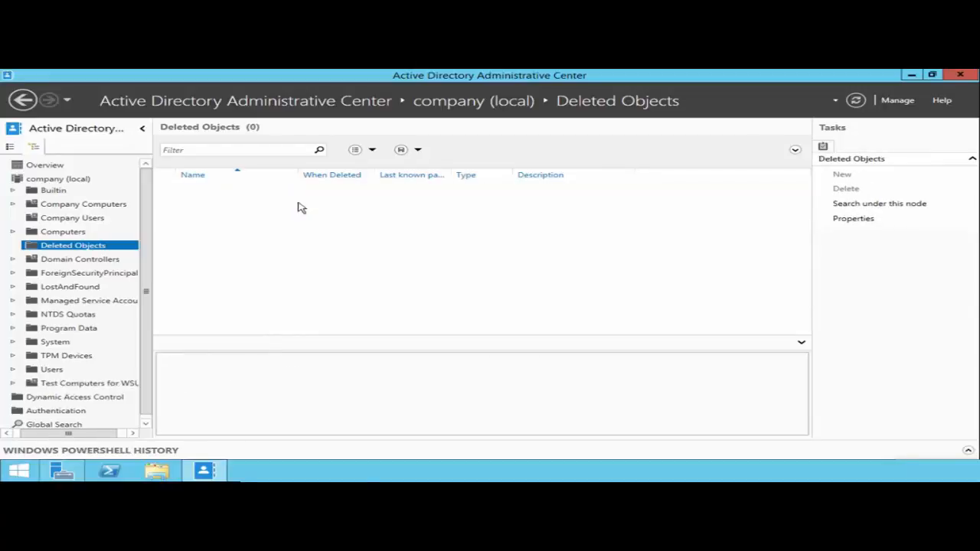
{"action": "left_click", "coordinate": [59, 179]}
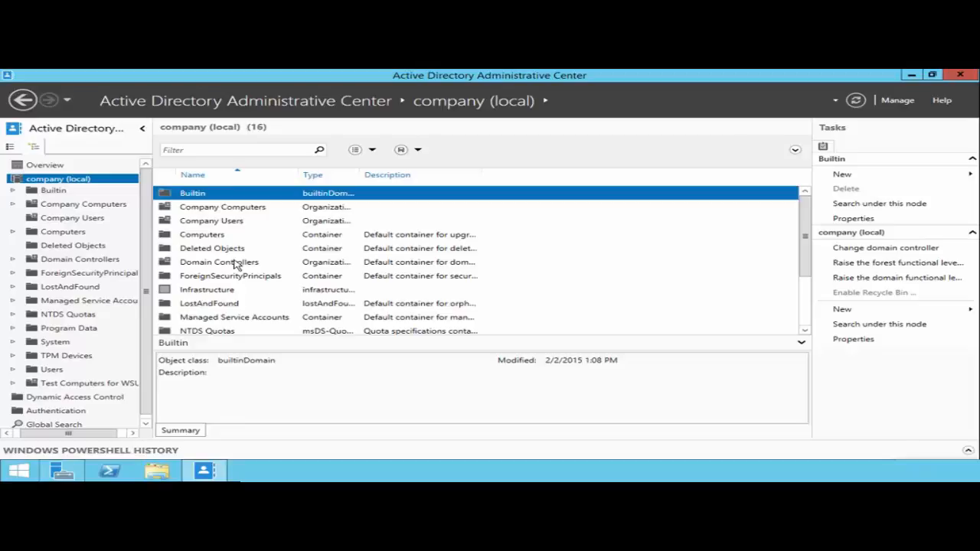
Step: Switch to Windows PowerShell, running it as administrator and allowing the elevation
{"action": "right_click", "coordinate": [110, 470]}
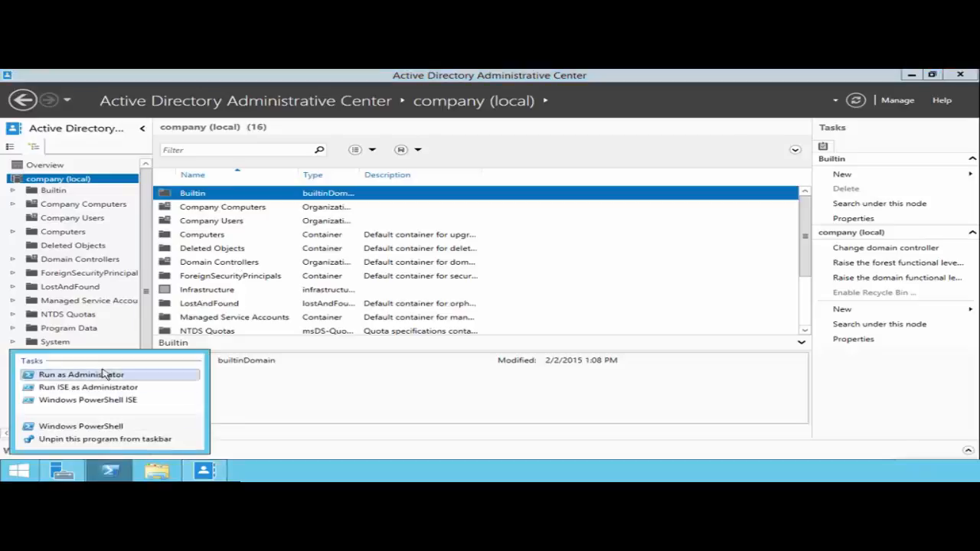
{"action": "left_click", "coordinate": [98, 377]}
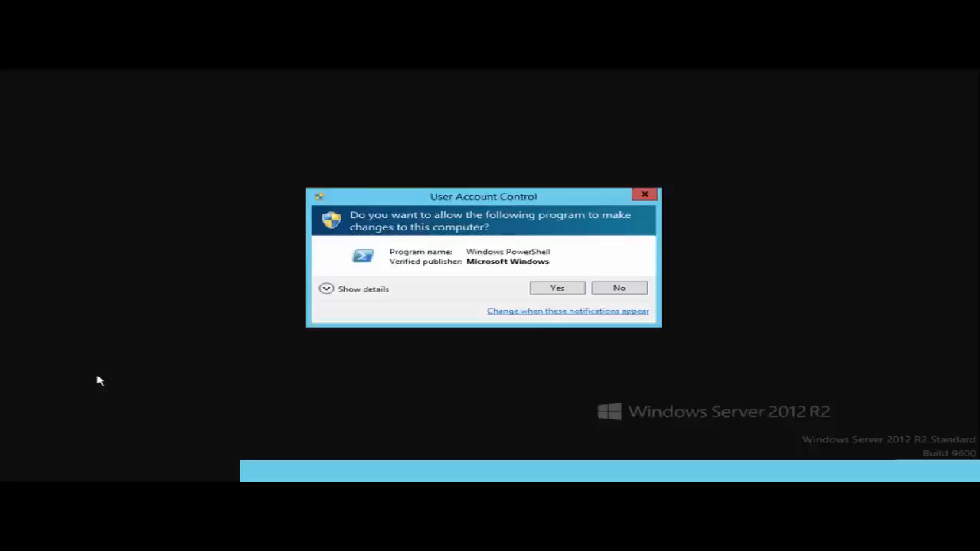
{"action": "left_click", "coordinate": [559, 288]}
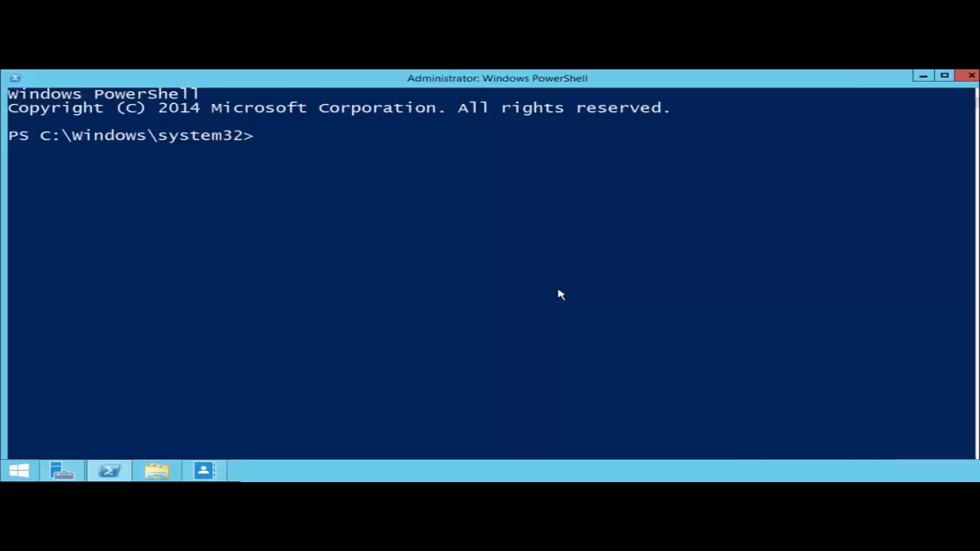
Step: Display the PowerShell help for the Enable-ADOptionalFeature cmdlet
{"action": "type", "text": "enable-adop"}
{"action": "key", "text": "Tab"}
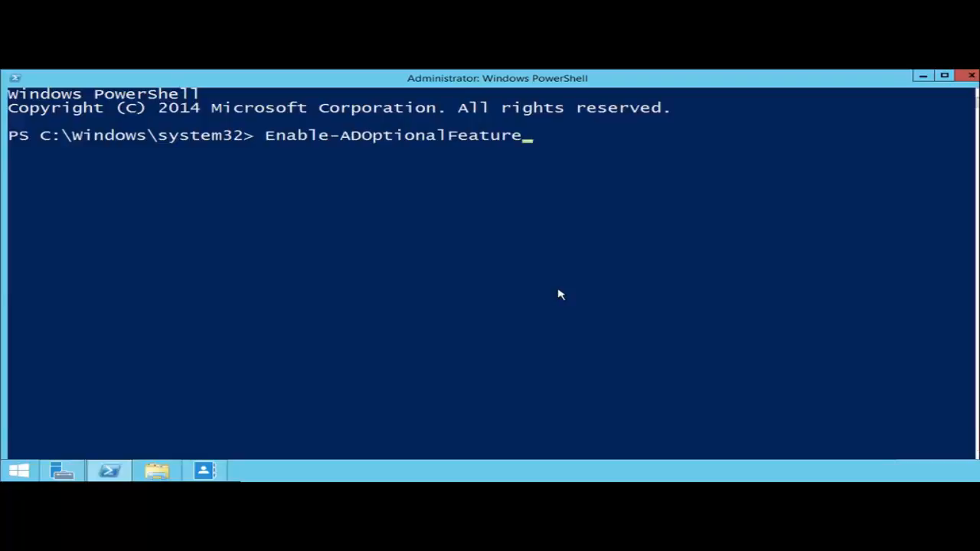
{"action": "key", "text": "Home"}
{"action": "type", "text": "help"}
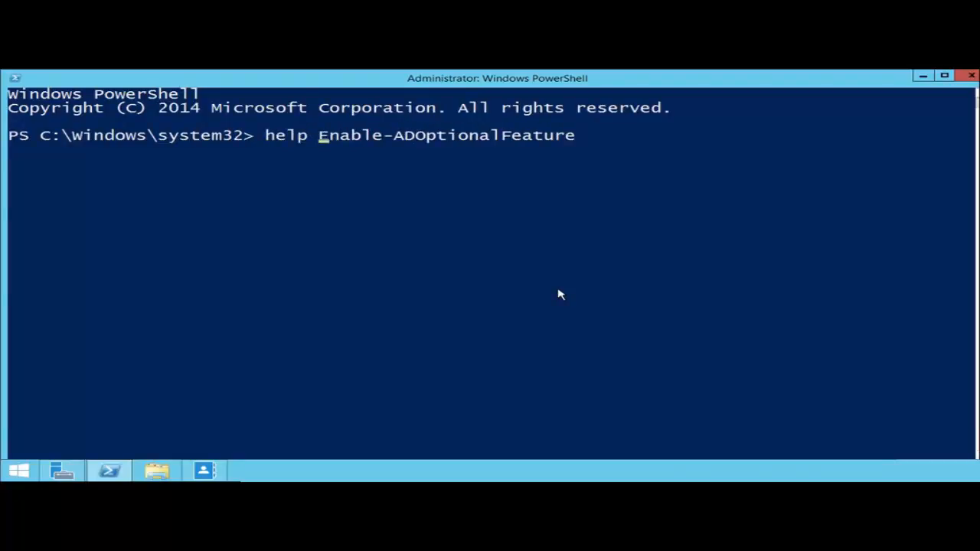
{"action": "key", "text": "Return"}
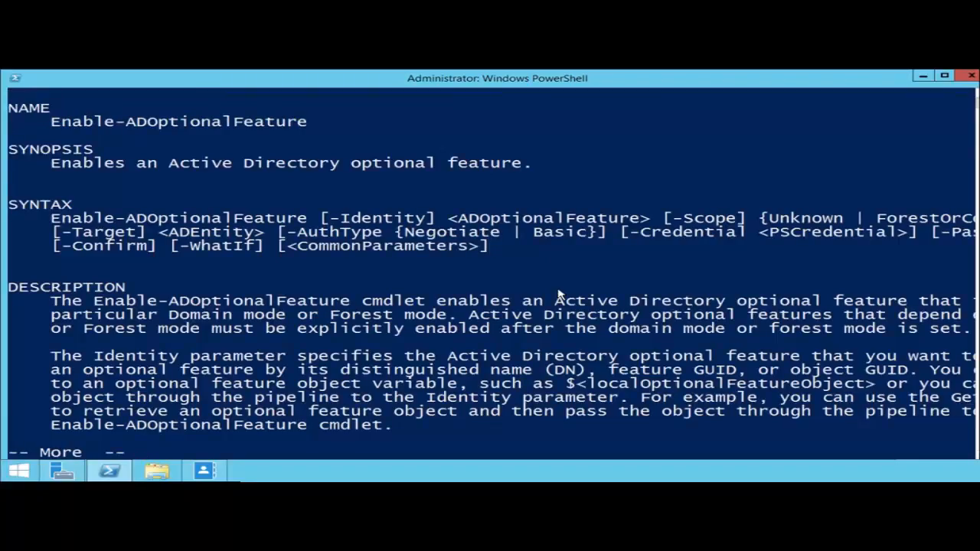
Step: Exit the help page and display the usage examples with help Enable-ADOptionalFeature -examples
{"action": "key", "text": "q"}
{"action": "key", "text": "Up"}
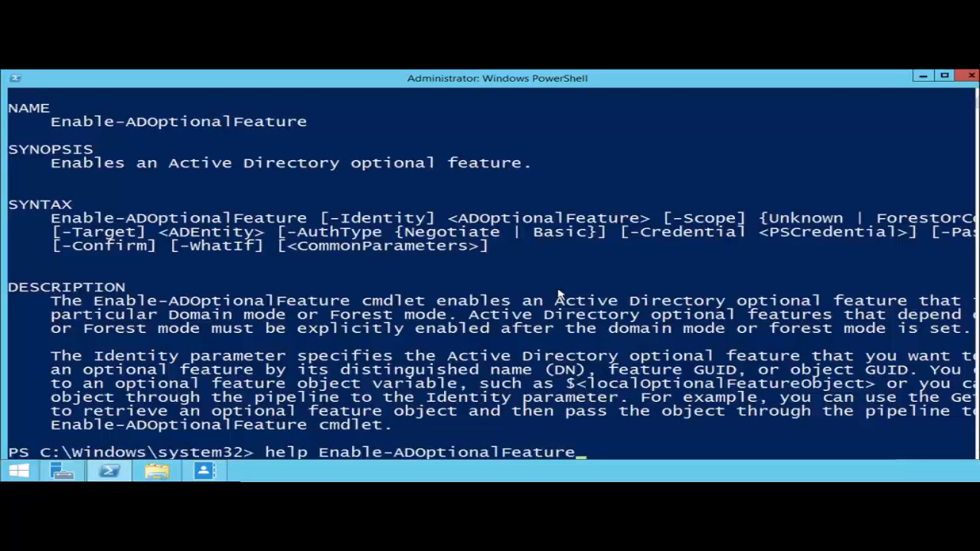
{"action": "type", "text": "-examples"}
{"action": "key", "text": "Return"}
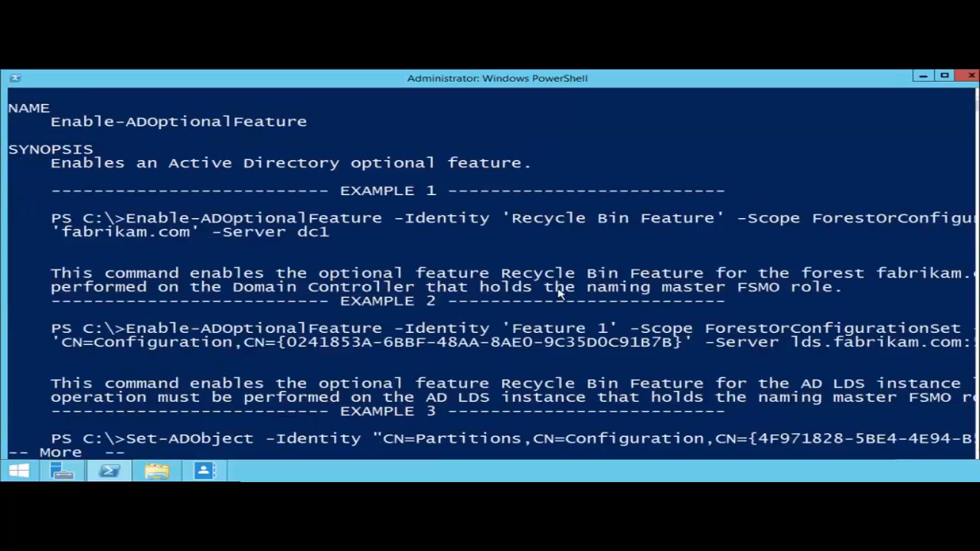